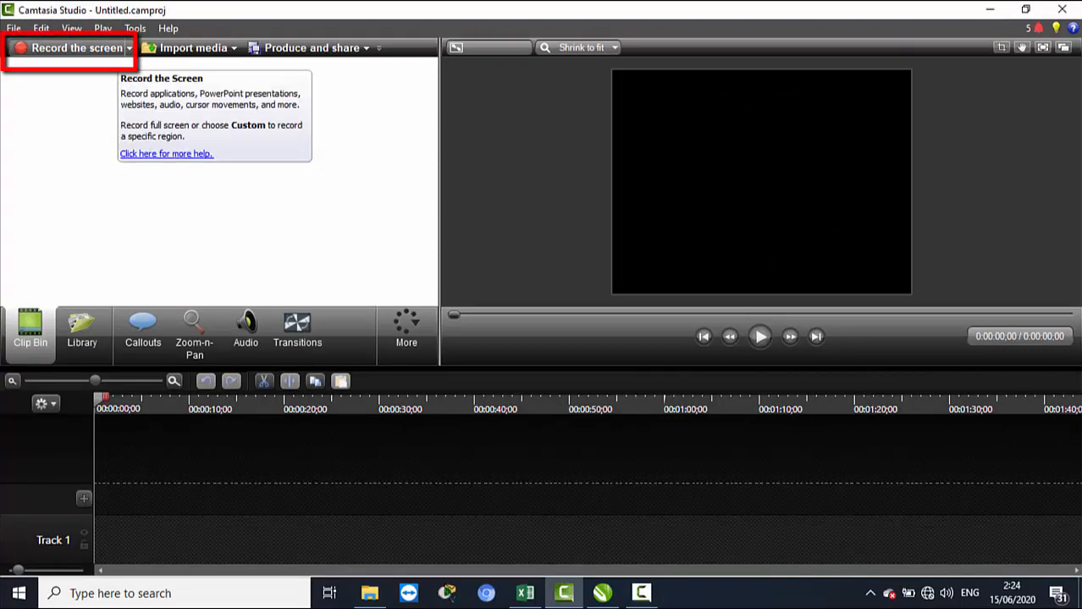
Open the screen recorder and set the custom recording area to 480p SD (854x480).
click(76, 47)
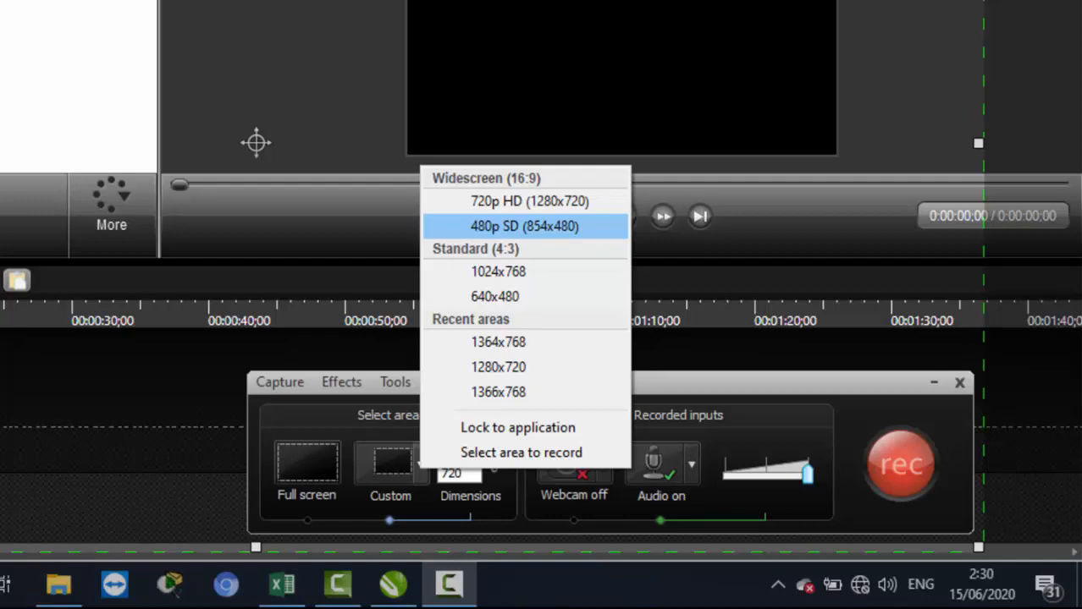
click(524, 226)
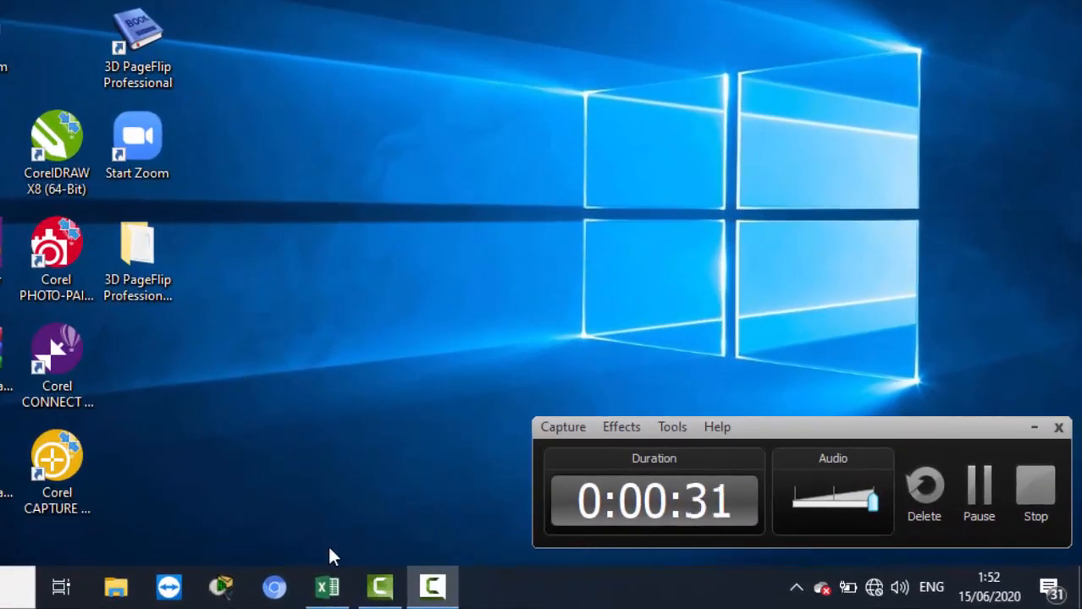
Switch to Excel with the DAFTAR NILAI BUKU EXCEL.xlsx workbook and clear the recorder window off the sheet.
mouse_move(330, 592)
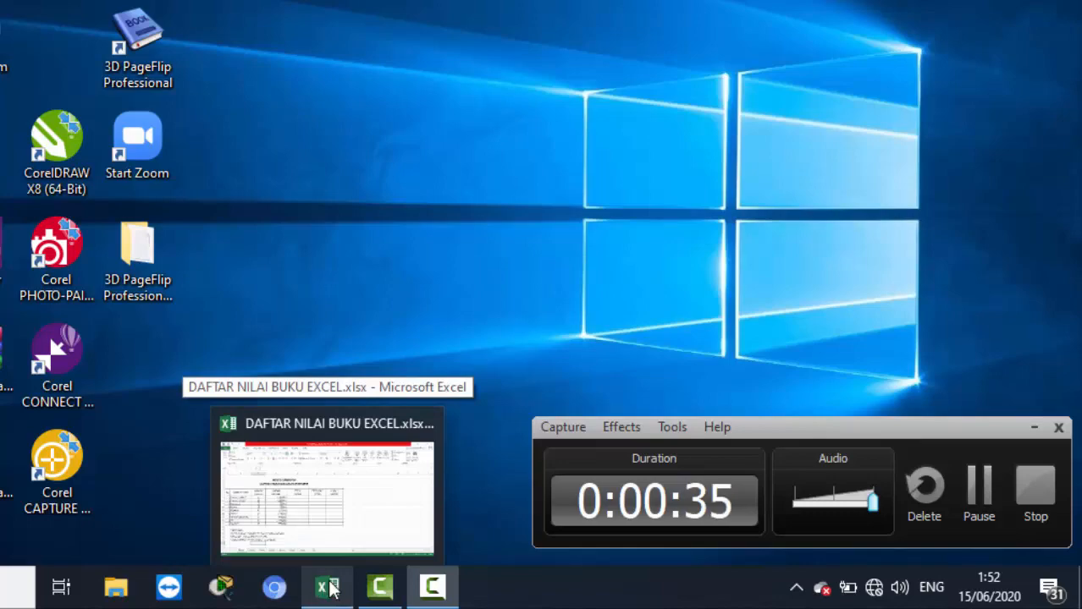
click(331, 590)
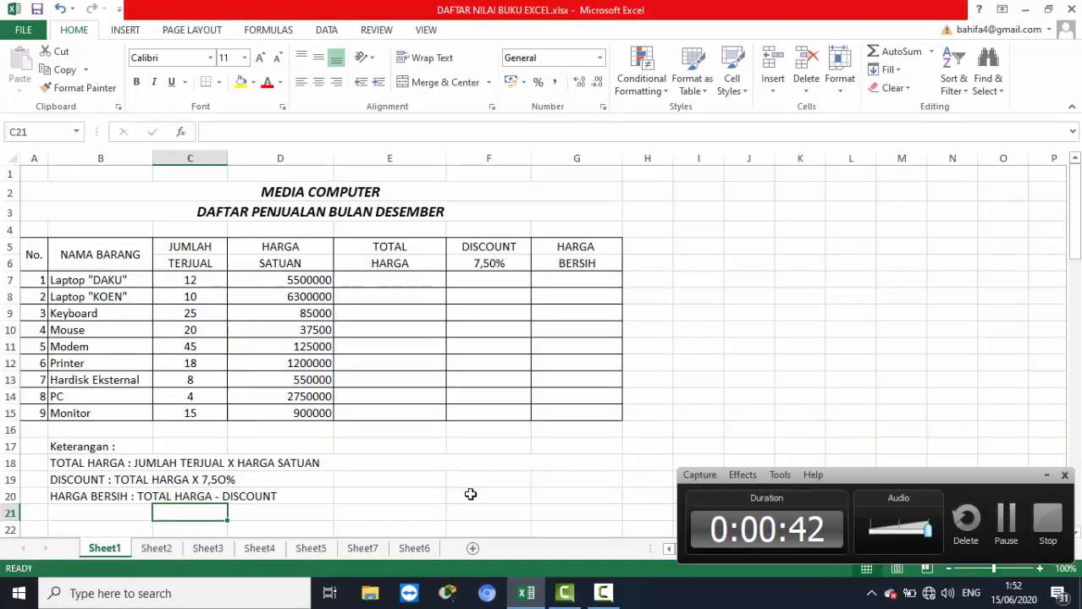
click(485, 498)
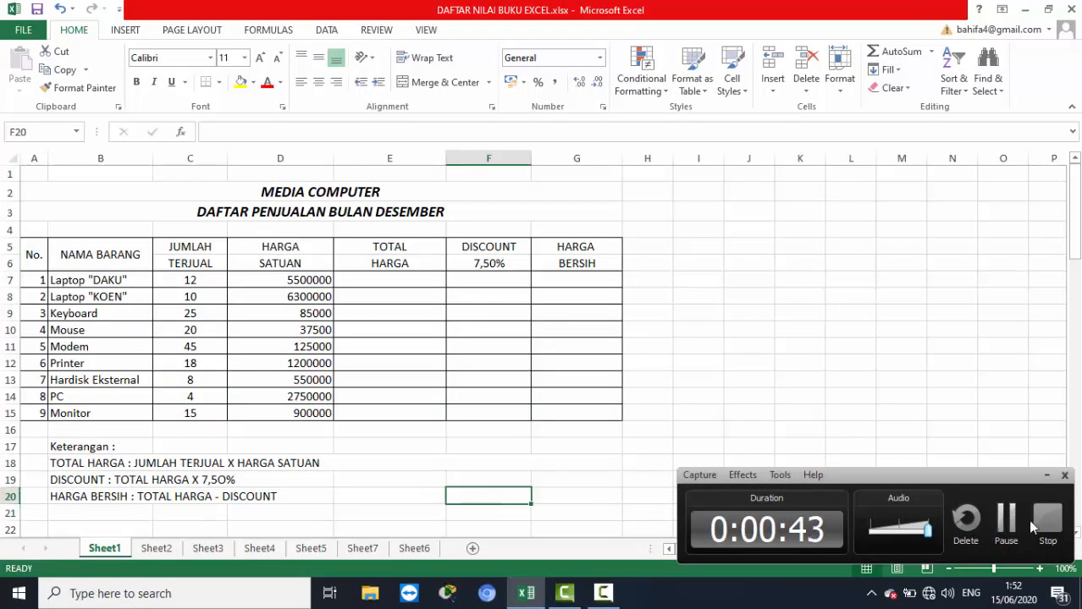
click(1066, 479)
click(1012, 470)
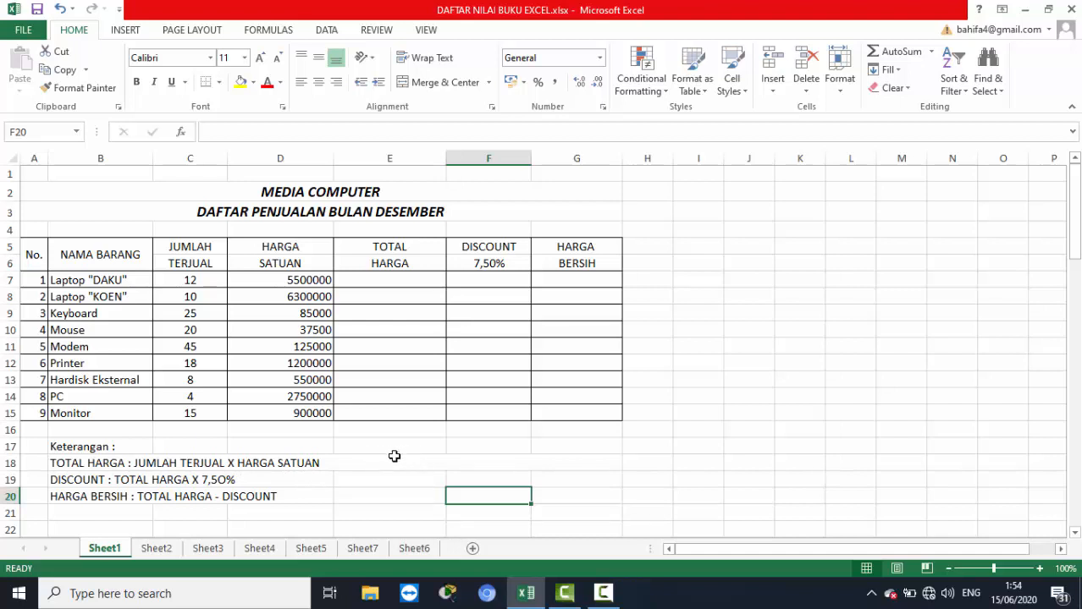
Calculate the TOTAL HARGA for Laptop "DAKU" in E7 with the formula =(C7*D7).
click(382, 281)
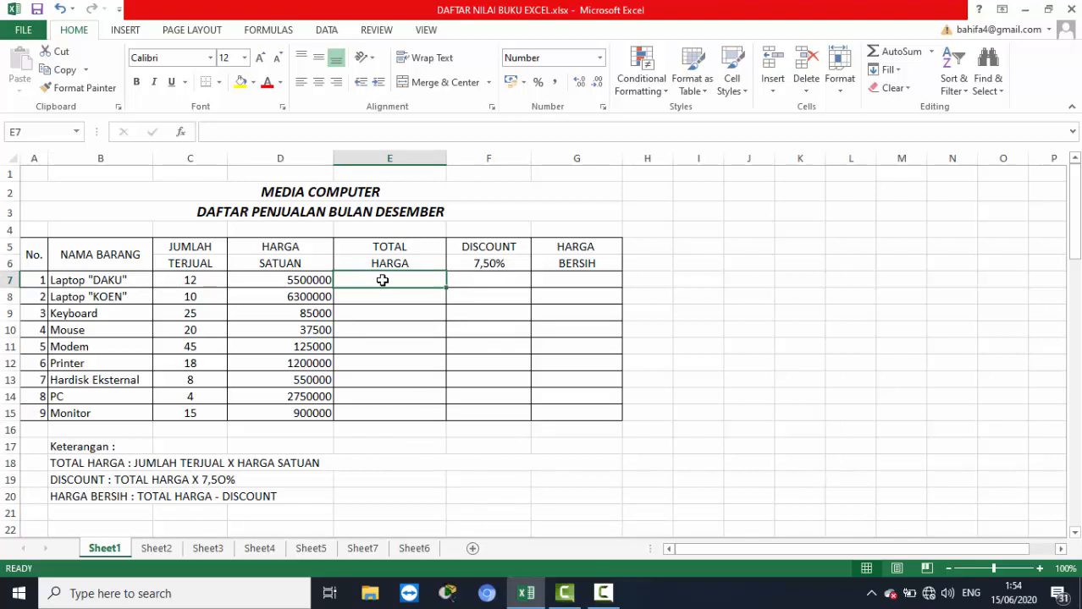
text(=)
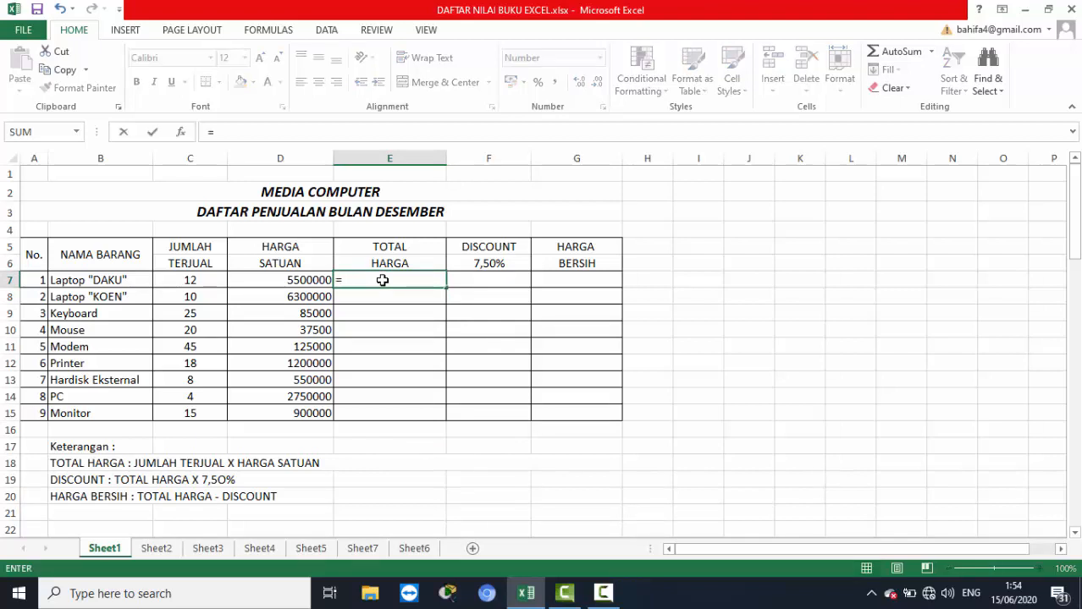
text(()
click(199, 280)
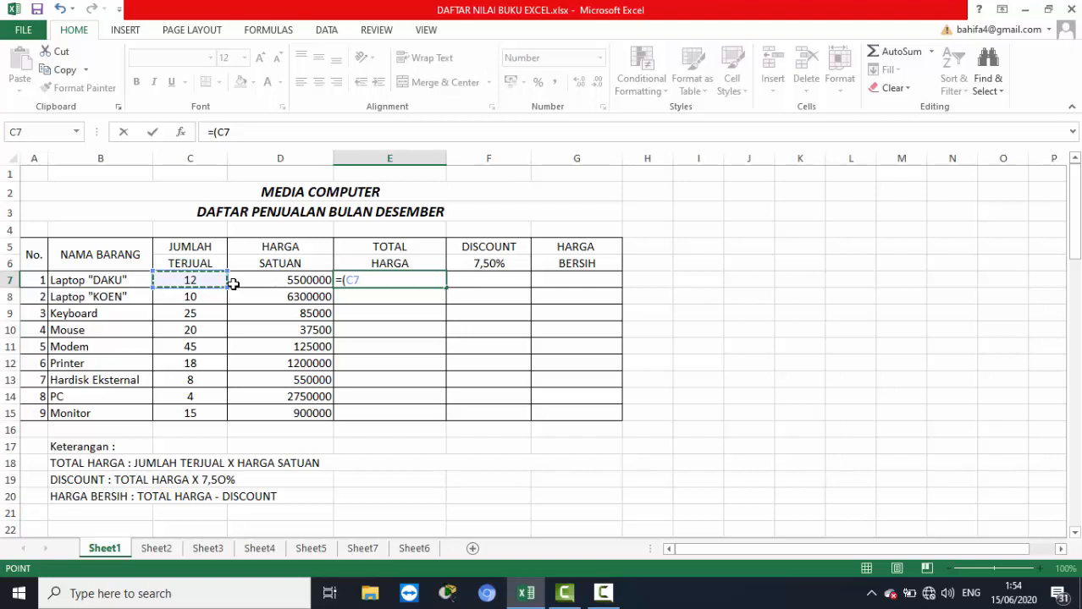
text(*)
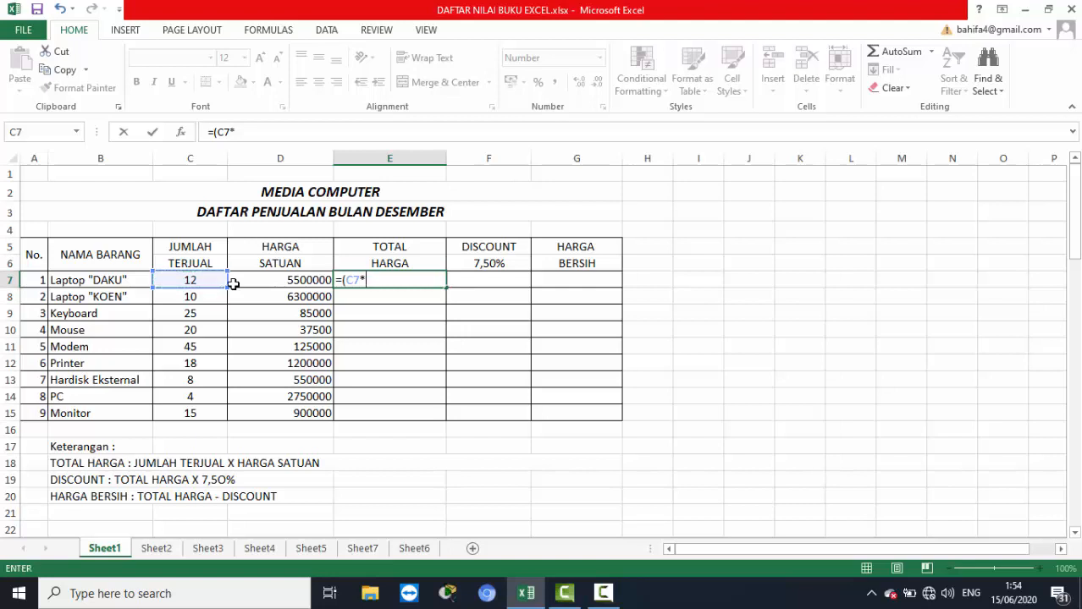
click(281, 280)
text())
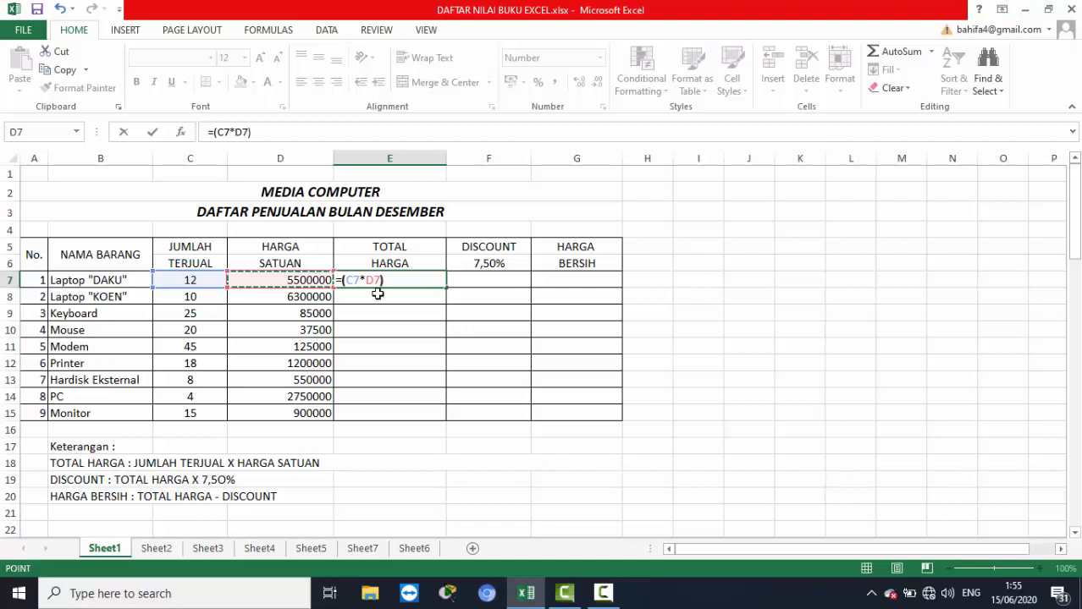
key(Return)
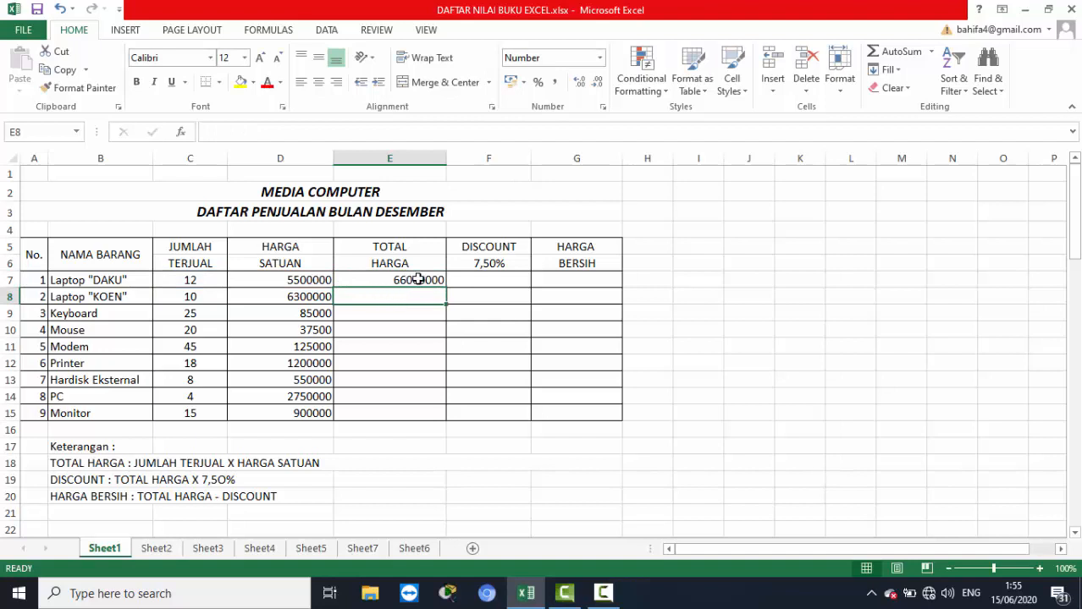
Calculate the DISCOUNT for Laptop "DAKU" in F7 with the formula =E7*7,50%.
click(480, 279)
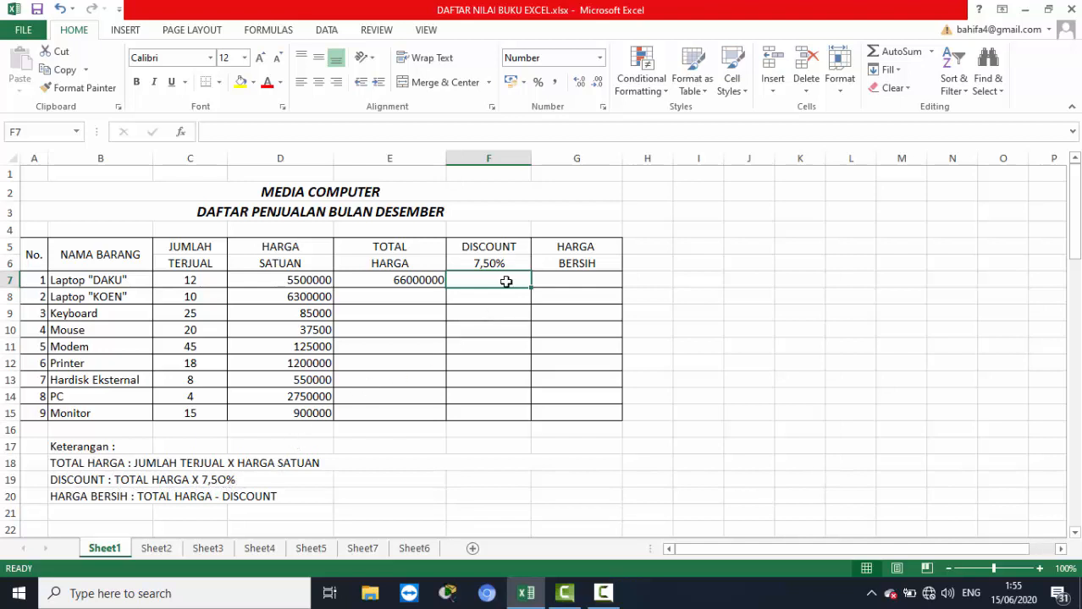
text(=)
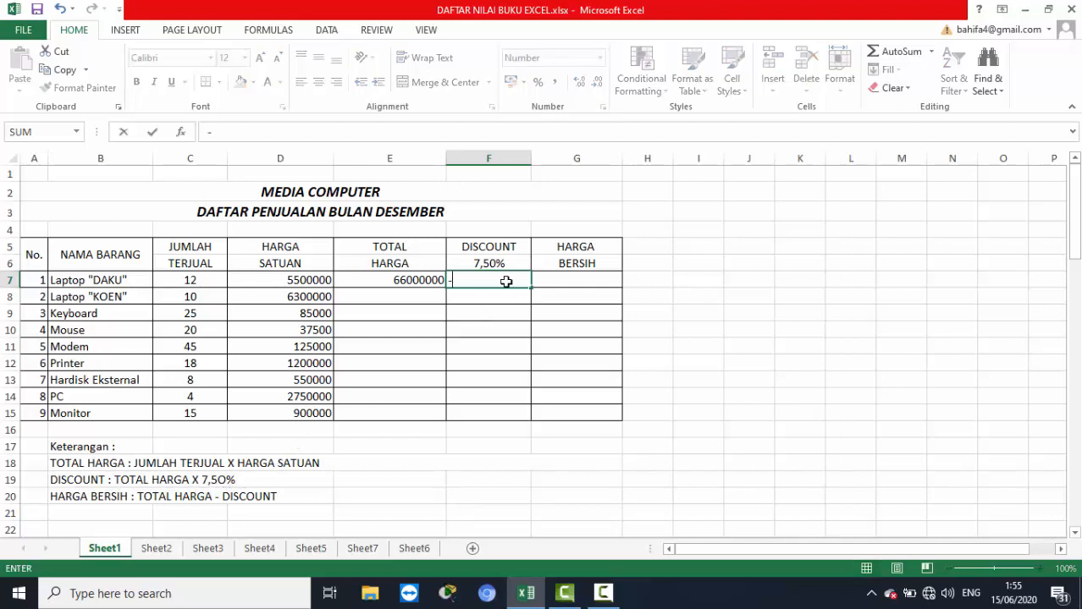
key(BackSpace)
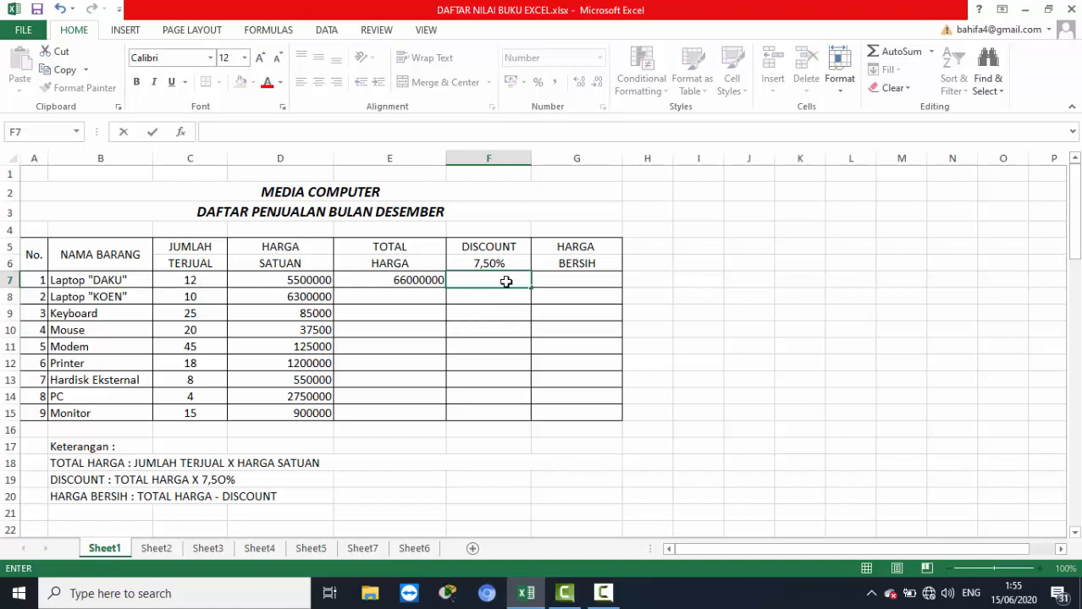
text(=)
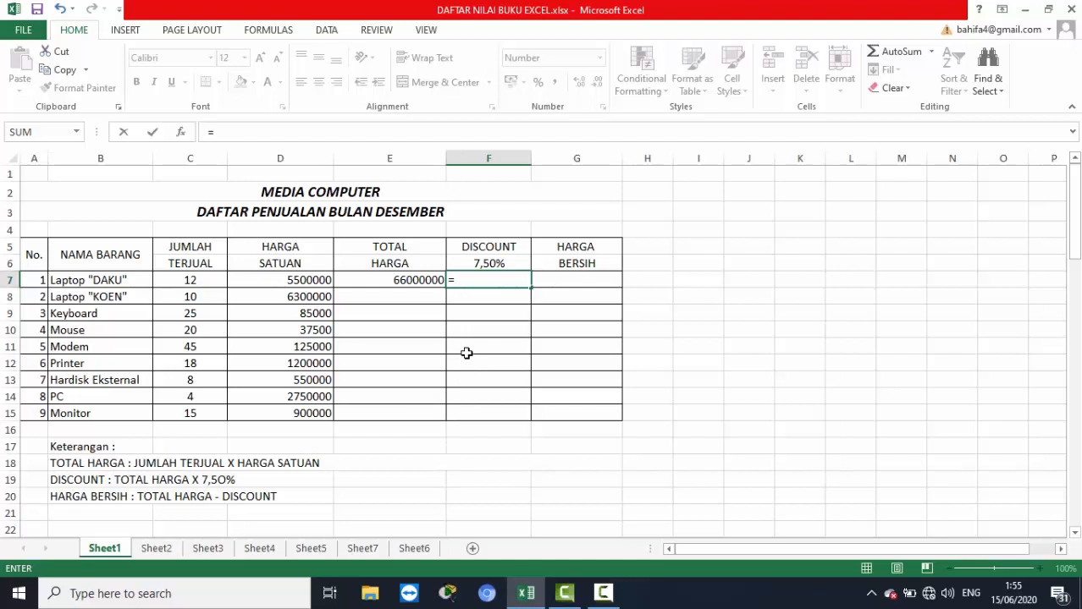
click(420, 279)
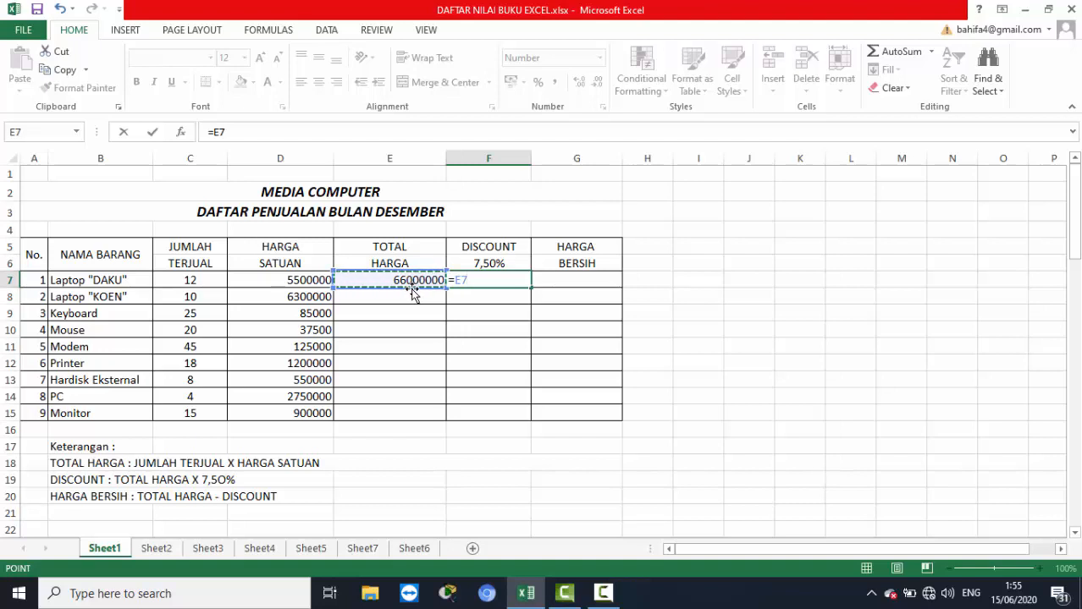
text(*)
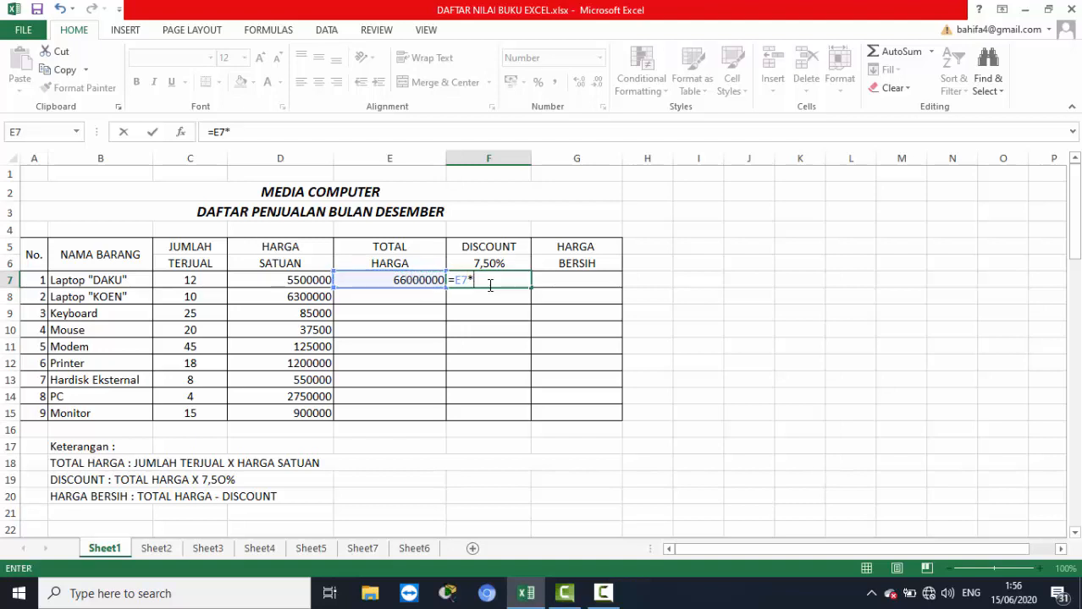
text(7)
text(,50%)
key(Return)
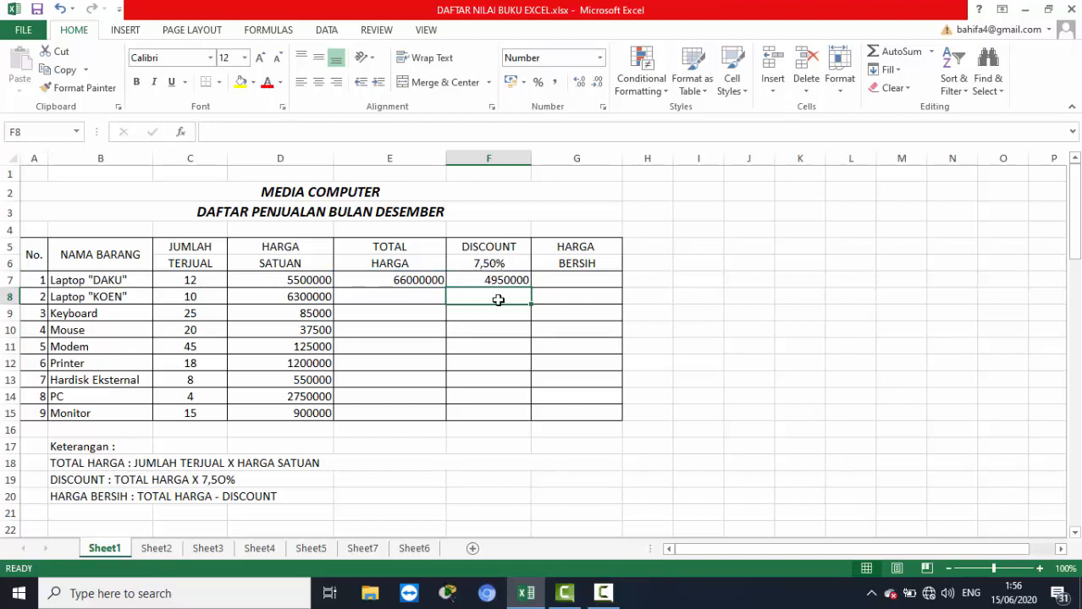
Replace the discount formula in F7 with =E7*$F$6, using an absolute reference to the discount rate cell.
click(496, 280)
text(=)
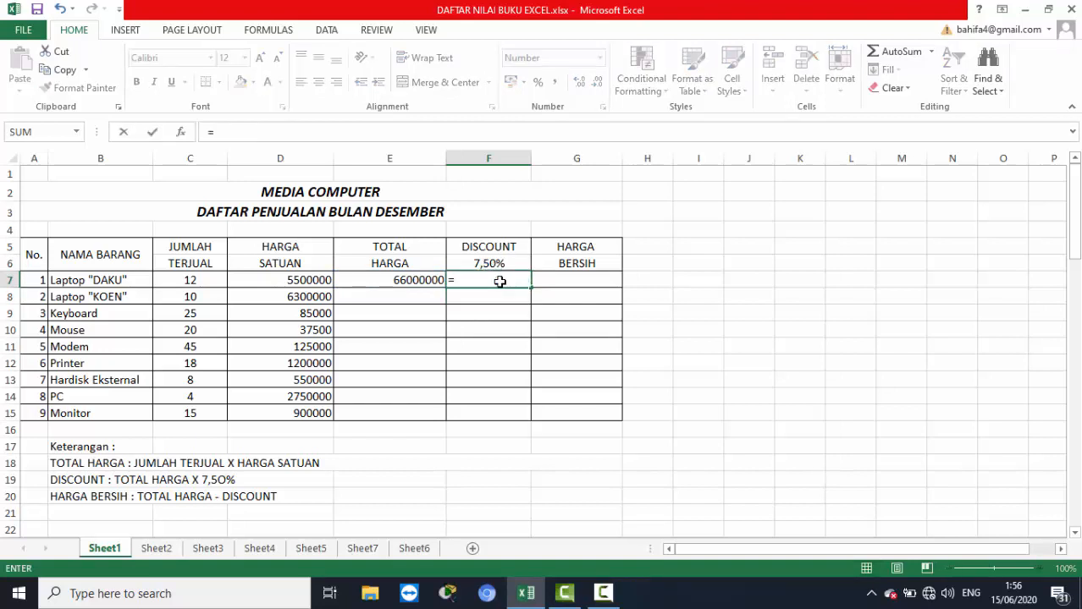
click(431, 280)
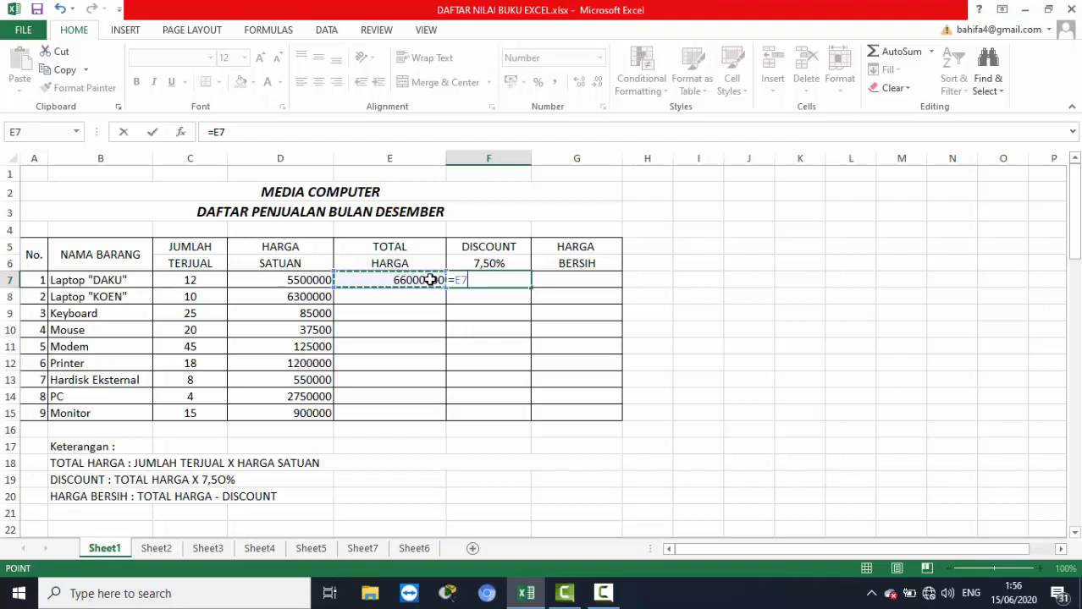
text(*)
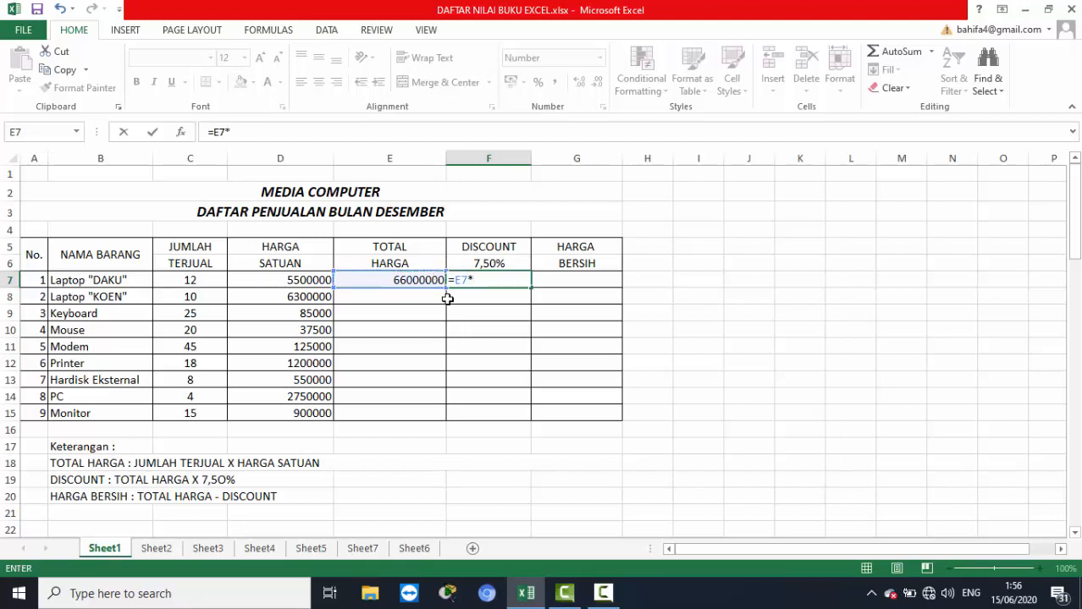
click(505, 262)
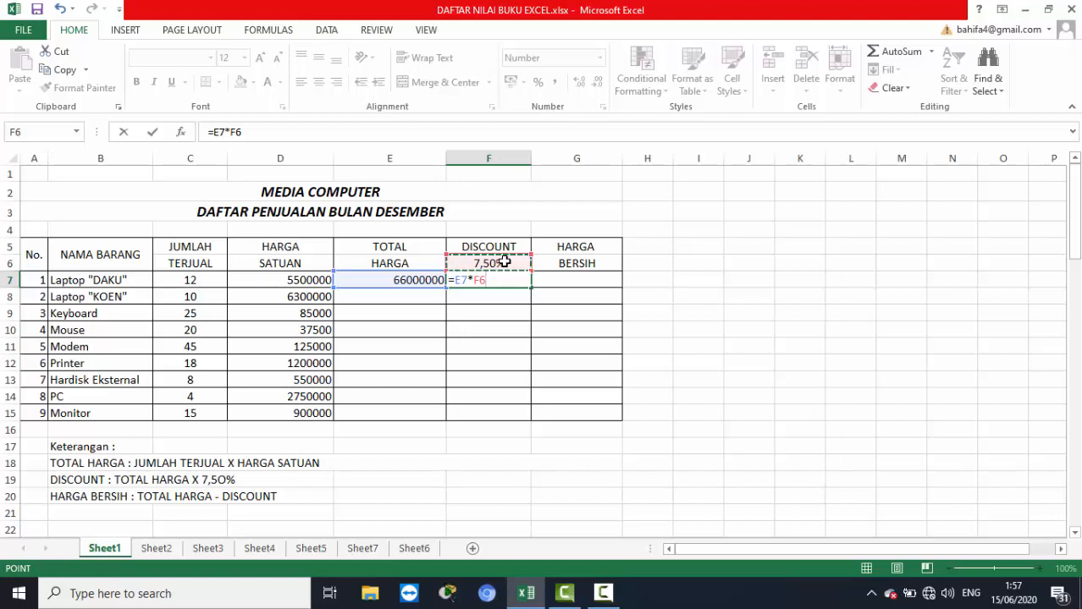
key(F4)
key(Return)
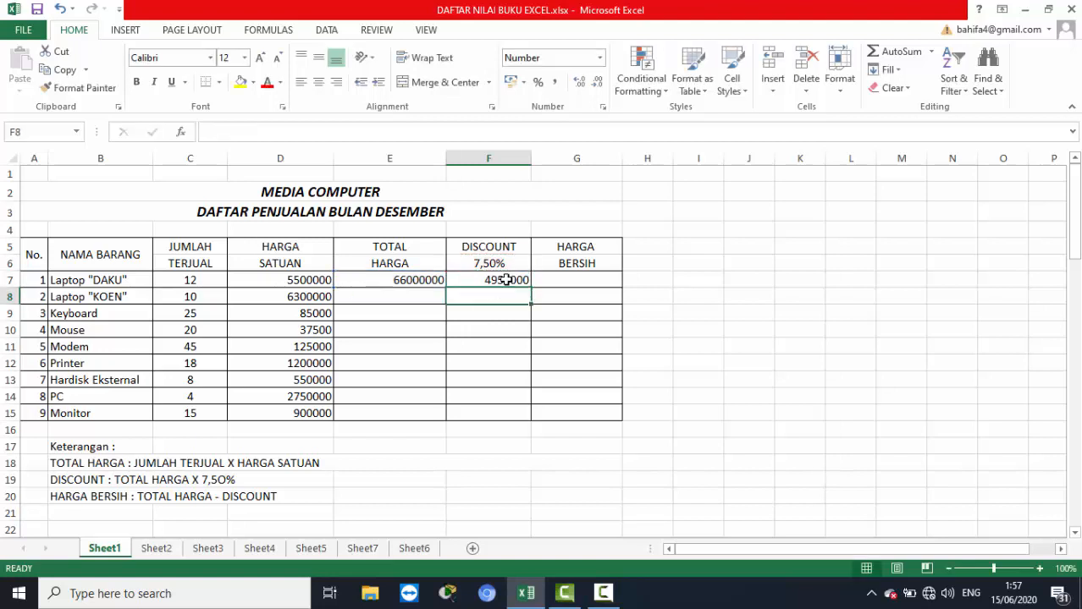
click(505, 280)
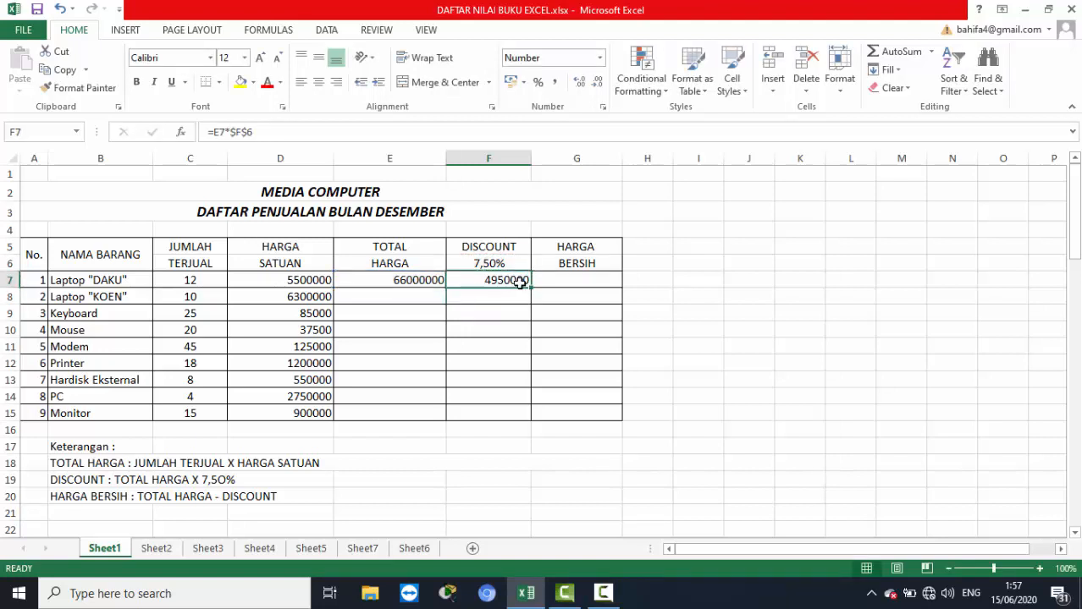
Calculate the HARGA BERSIH for Laptop "DAKU" in G7 with the formula =E7-F7.
click(562, 276)
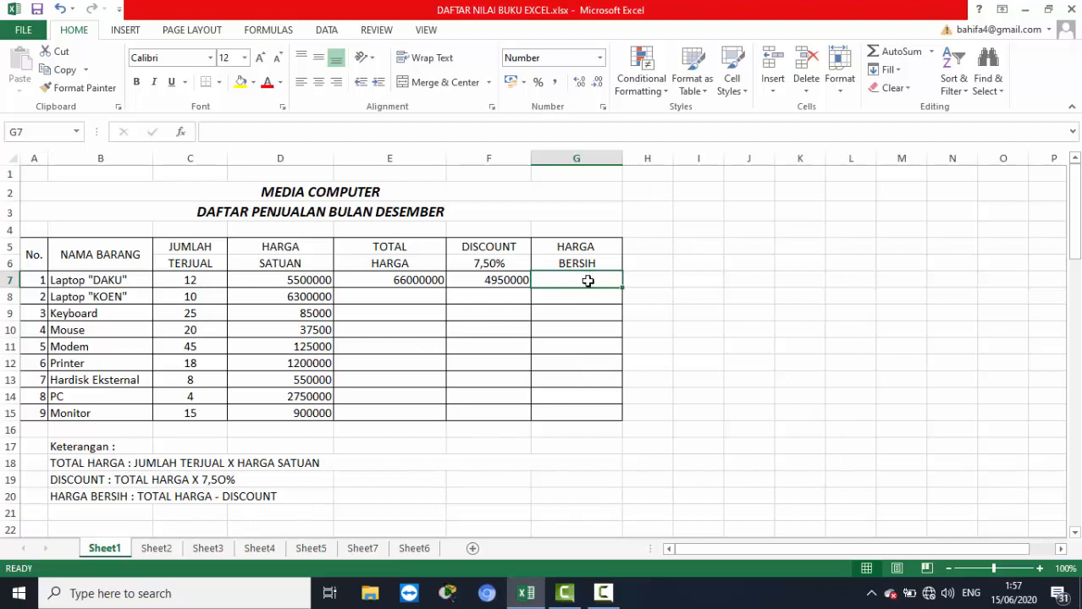
text(=)
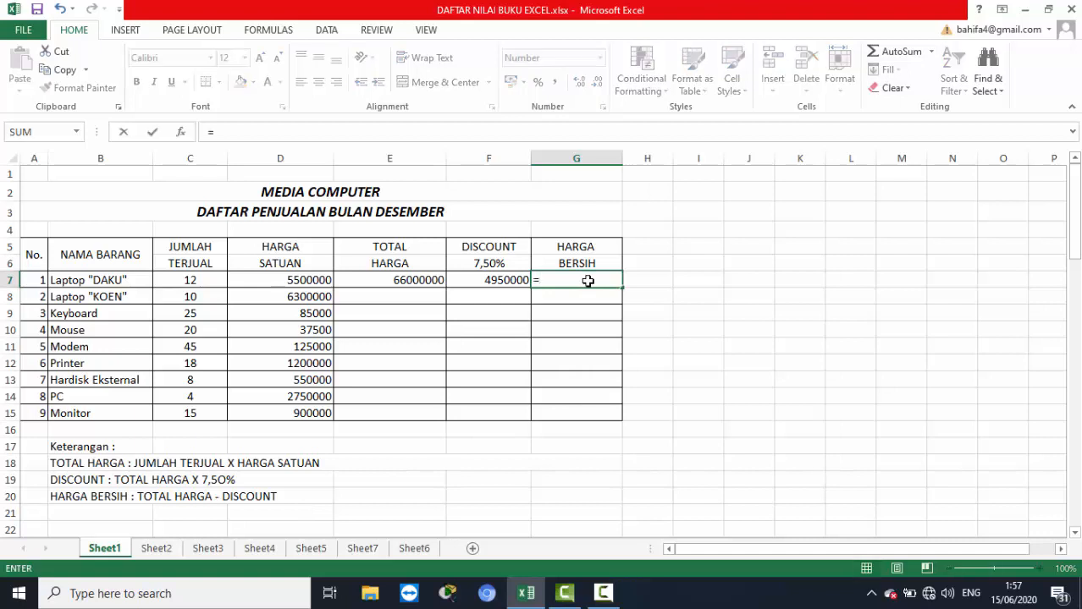
click(411, 283)
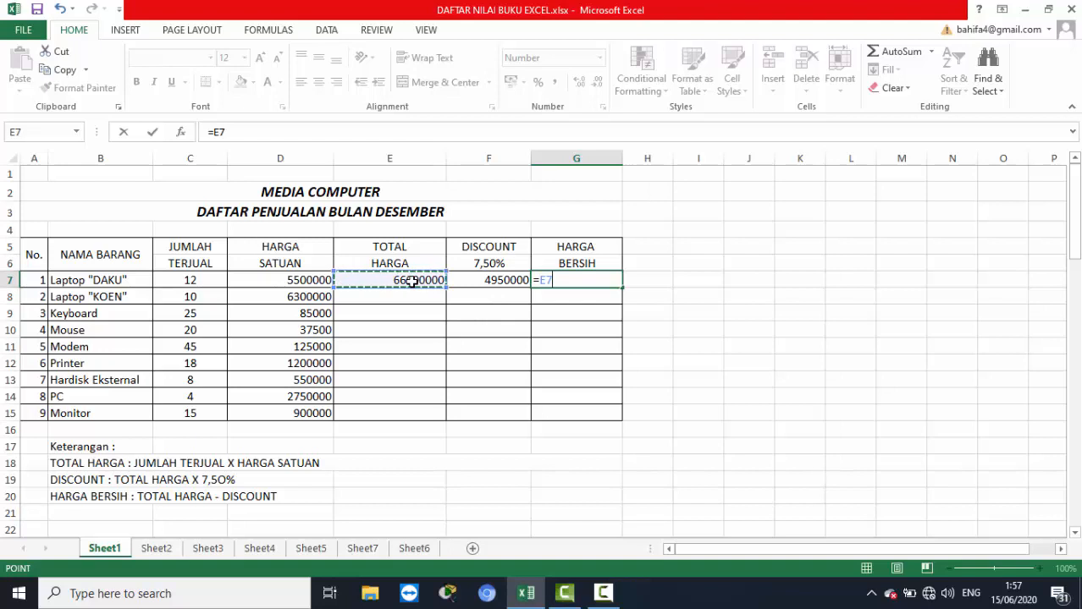
text(-)
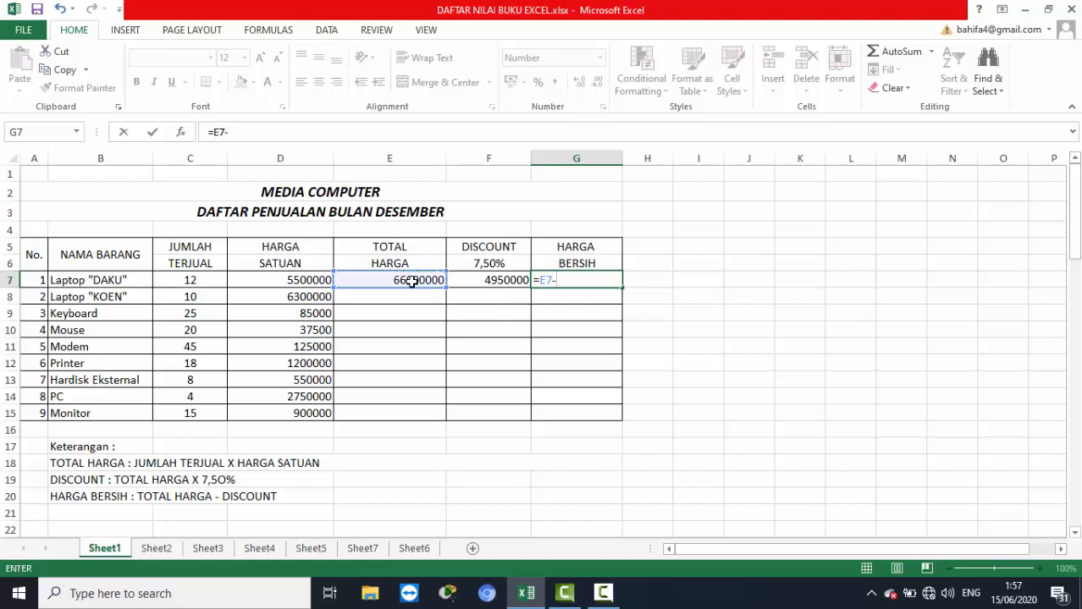
click(461, 282)
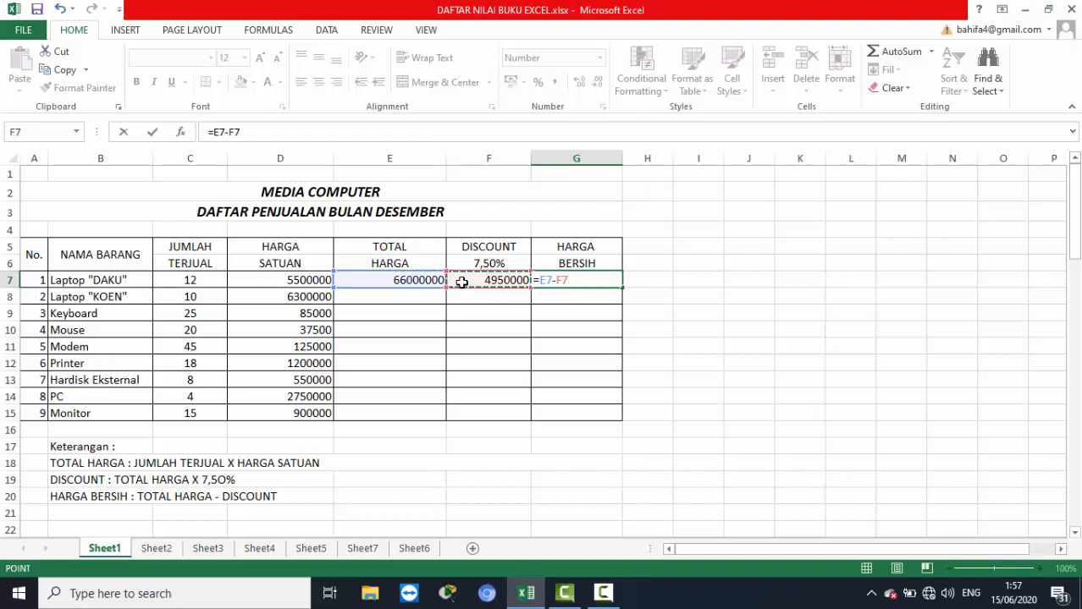
key(Return)
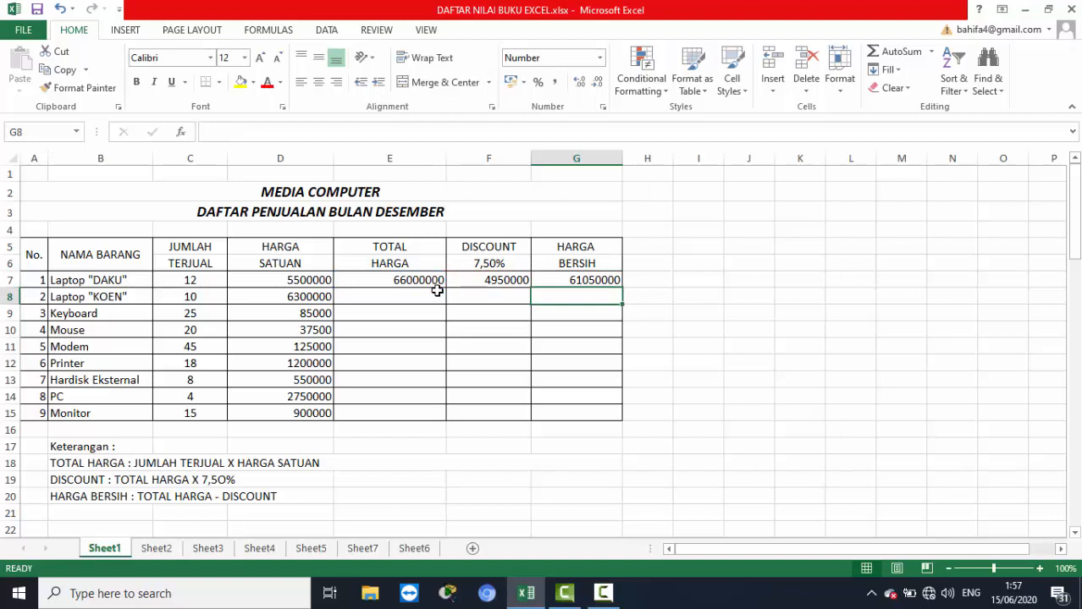
Fill the formulas in E7:G7 down through row 15 for all remaining items.
click(353, 283)
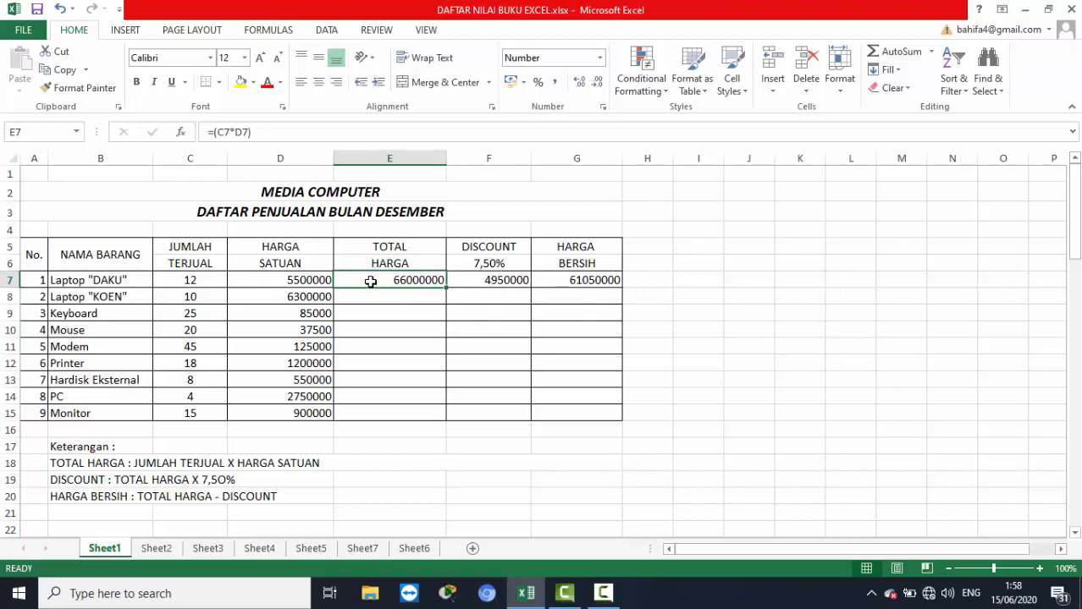
drag(371, 282, 561, 281)
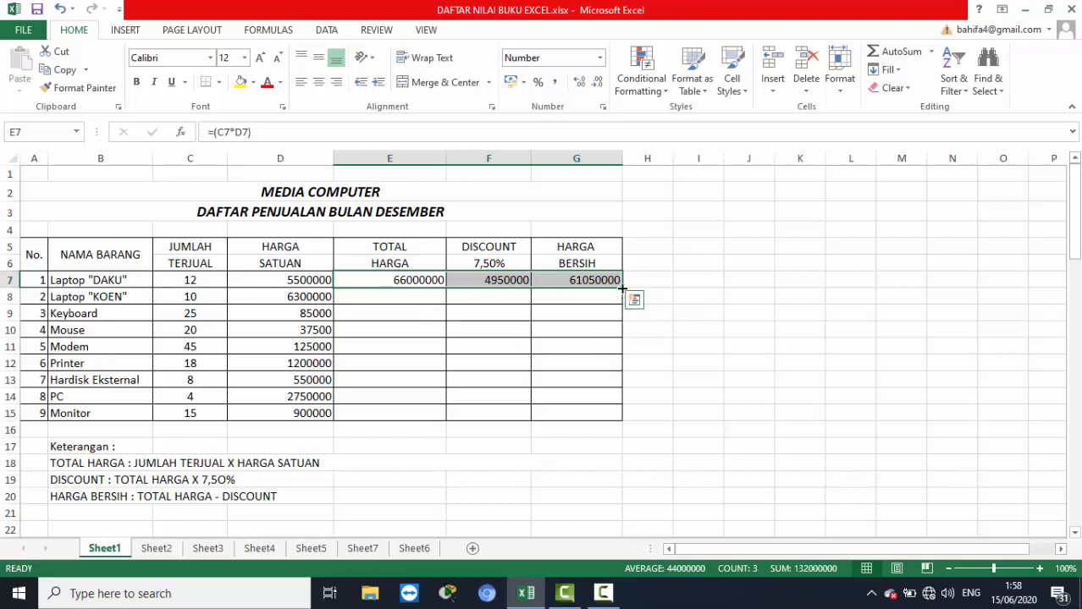
drag(622, 288, 626, 415)
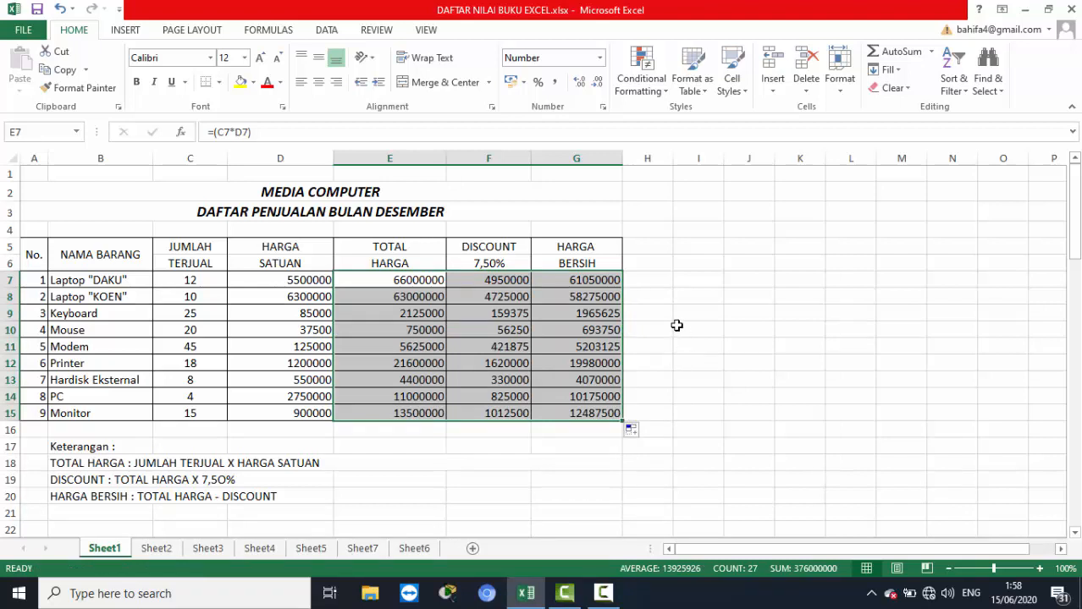
click(282, 283)
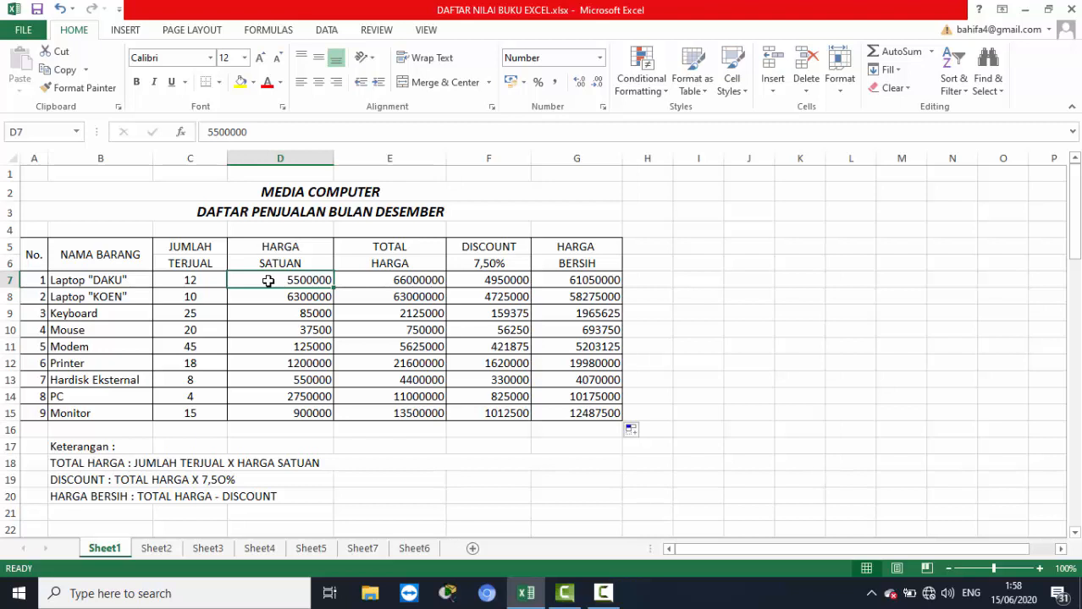
Format the amounts in D7:G15 as Accounting with the Rp symbol and 2 decimal places.
drag(270, 279, 565, 413)
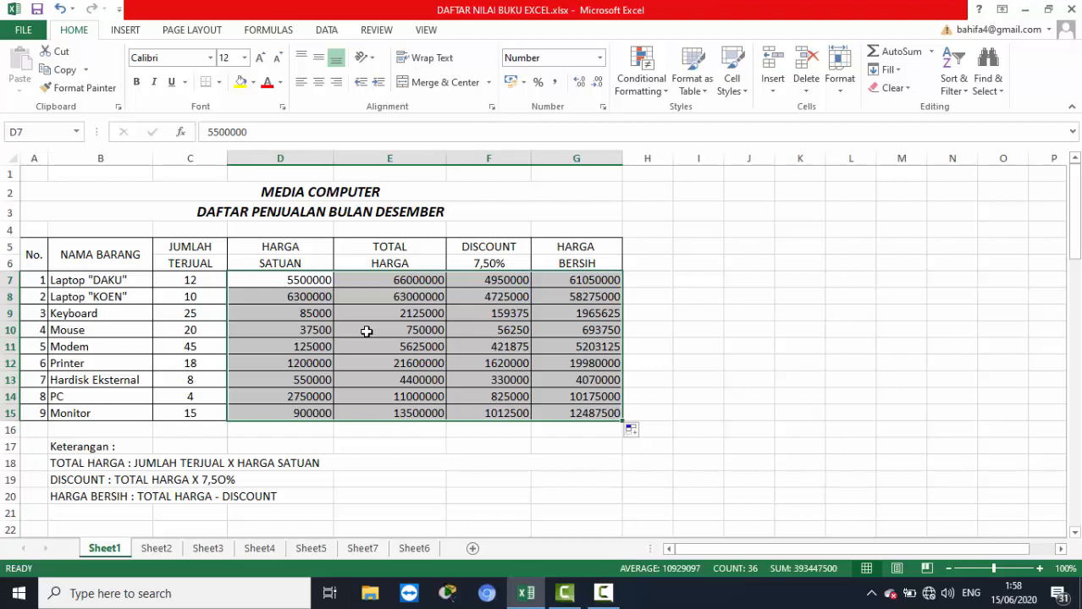
right_click(366, 331)
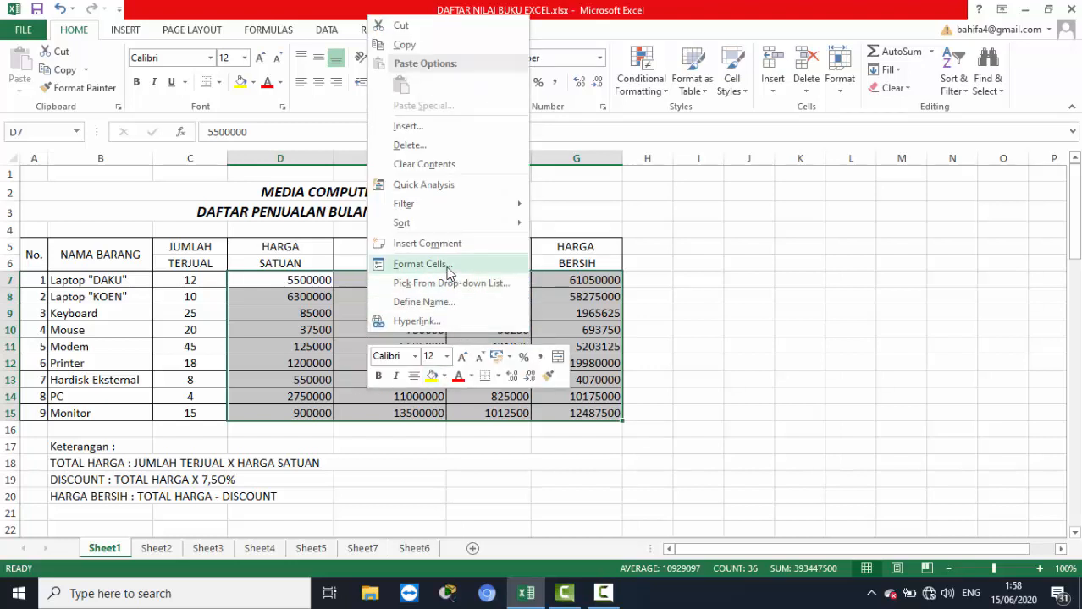
click(484, 269)
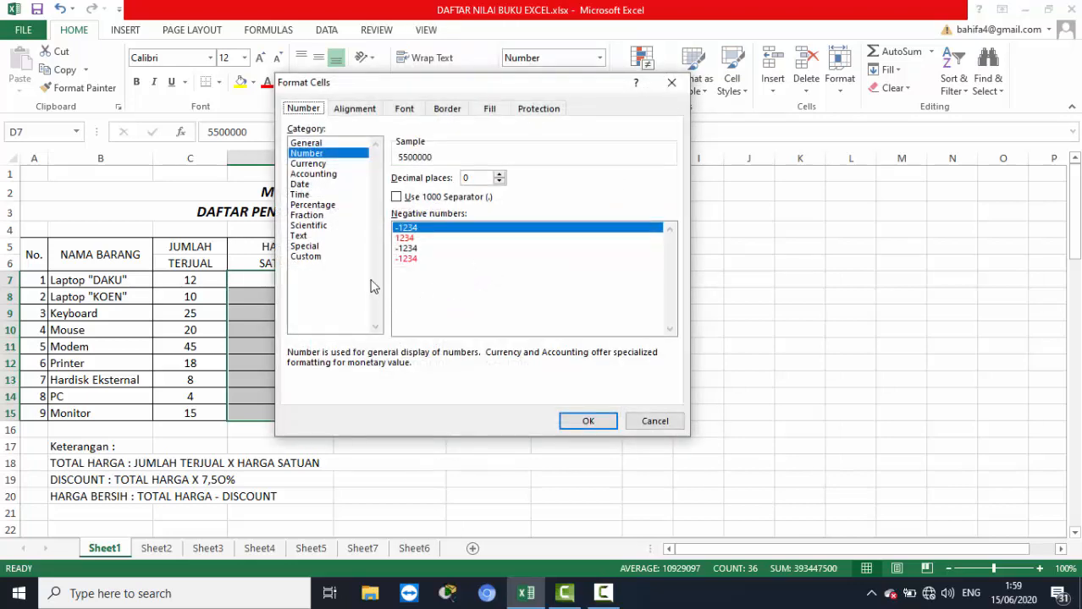
click(336, 175)
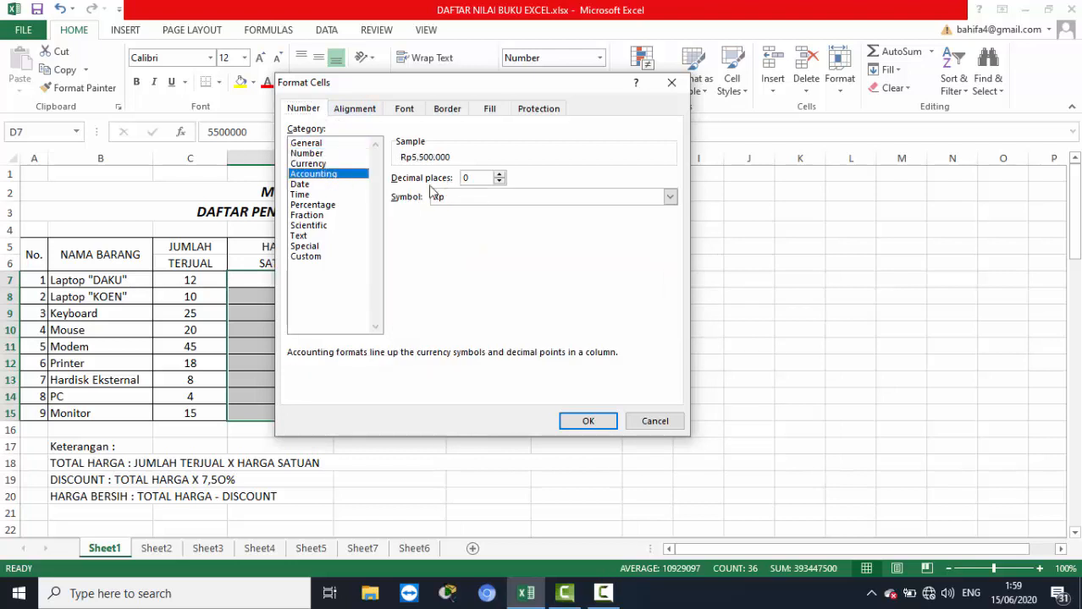
click(669, 198)
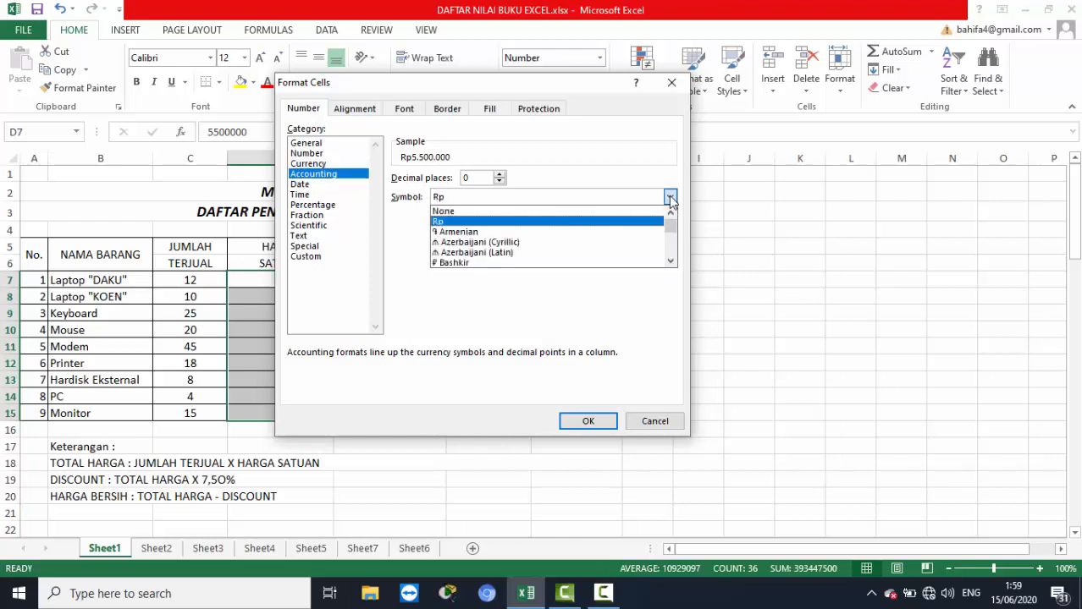
click(603, 224)
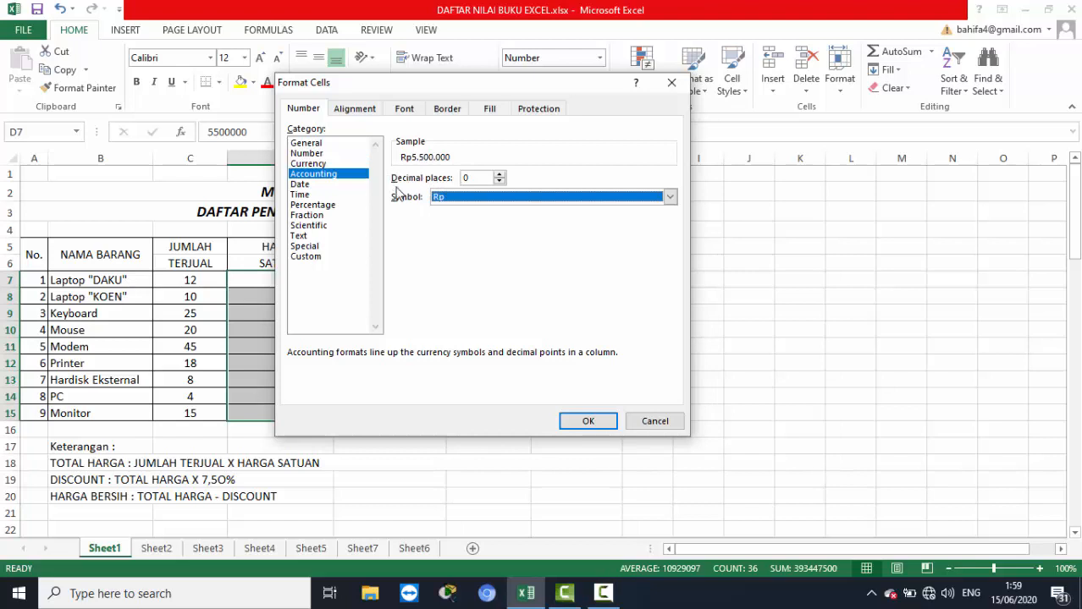
click(499, 174)
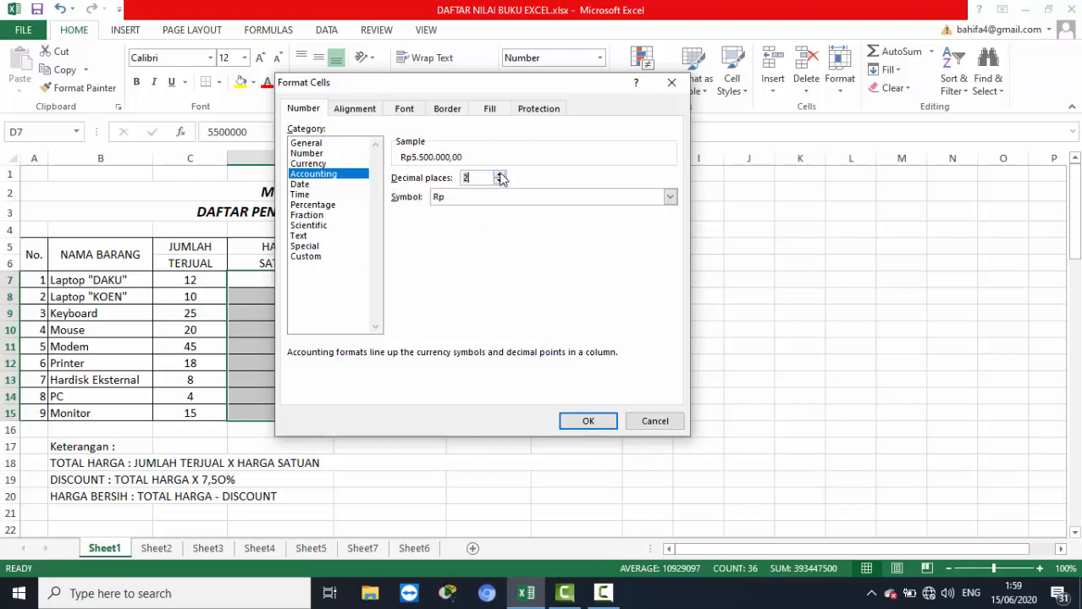
click(585, 421)
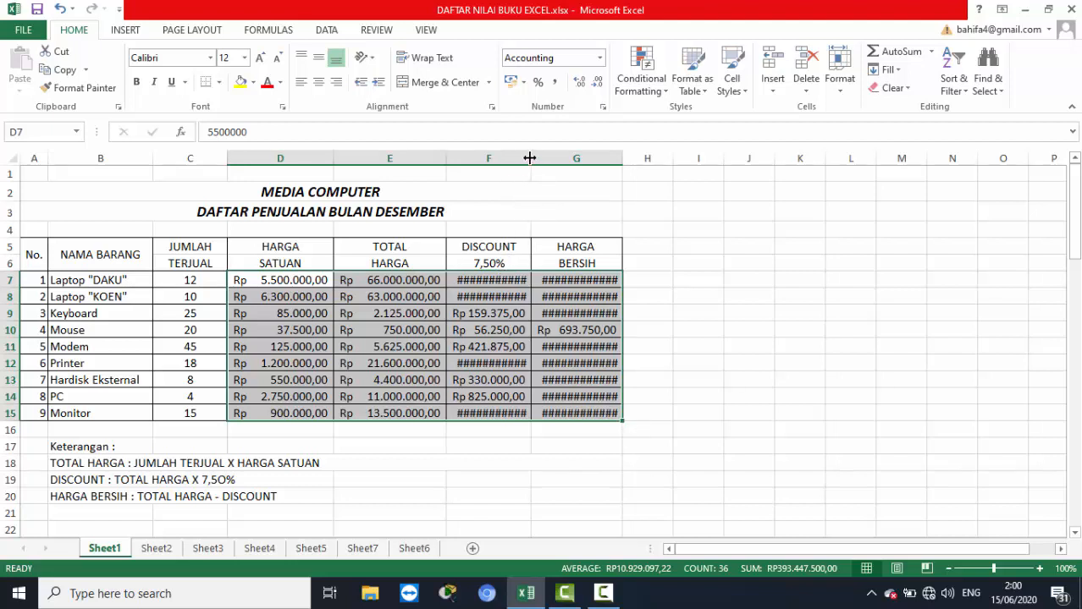
Widen the DISCOUNT and HARGA BERSIH columns so that all their Rupiah amounts fit.
drag(528, 159, 546, 165)
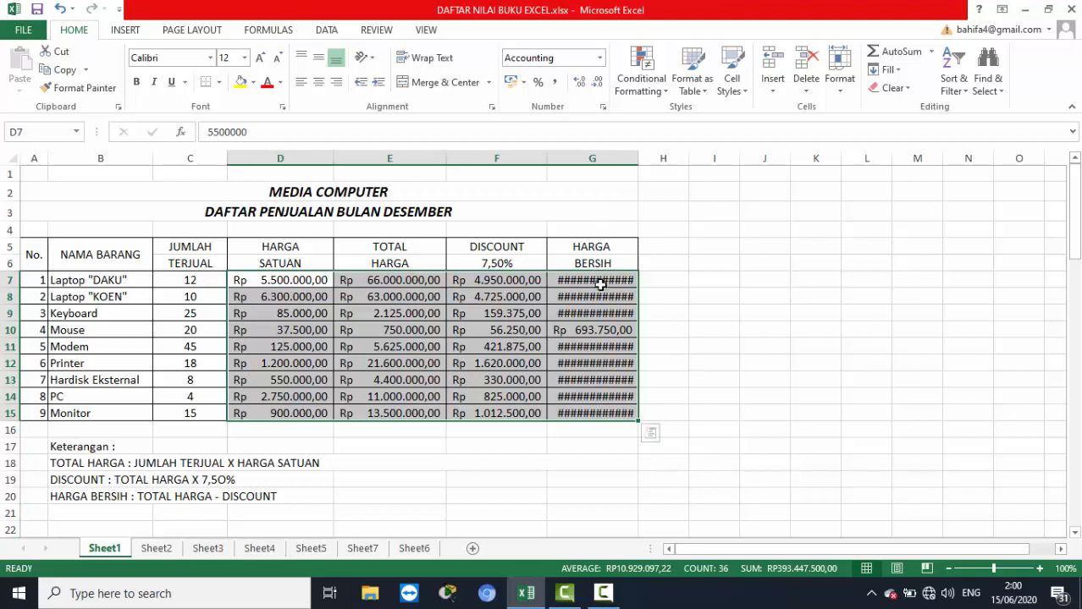
click(599, 284)
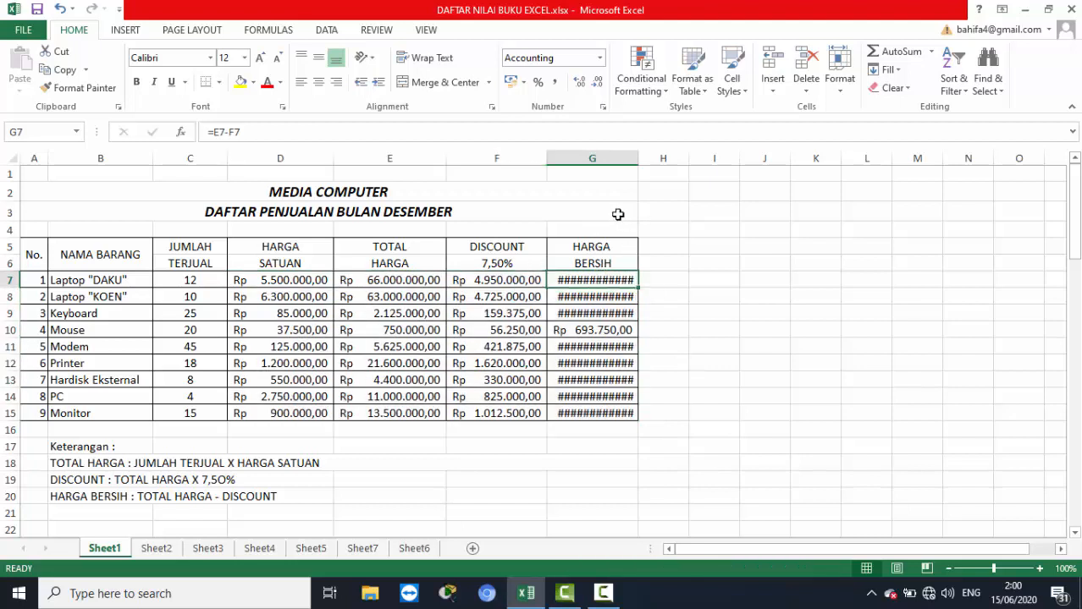
drag(637, 160, 650, 161)
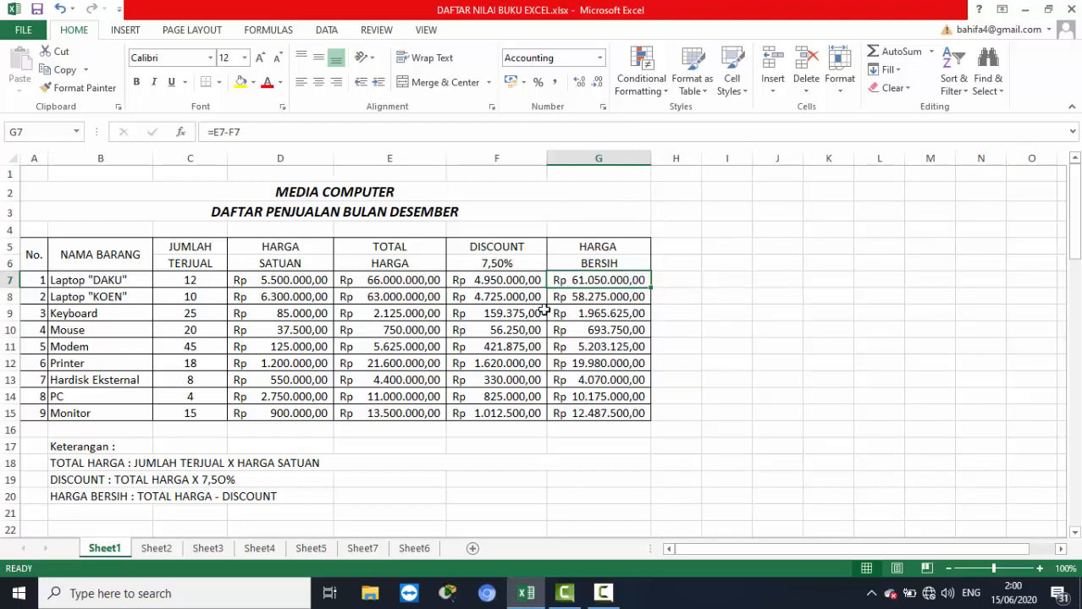
click(483, 452)
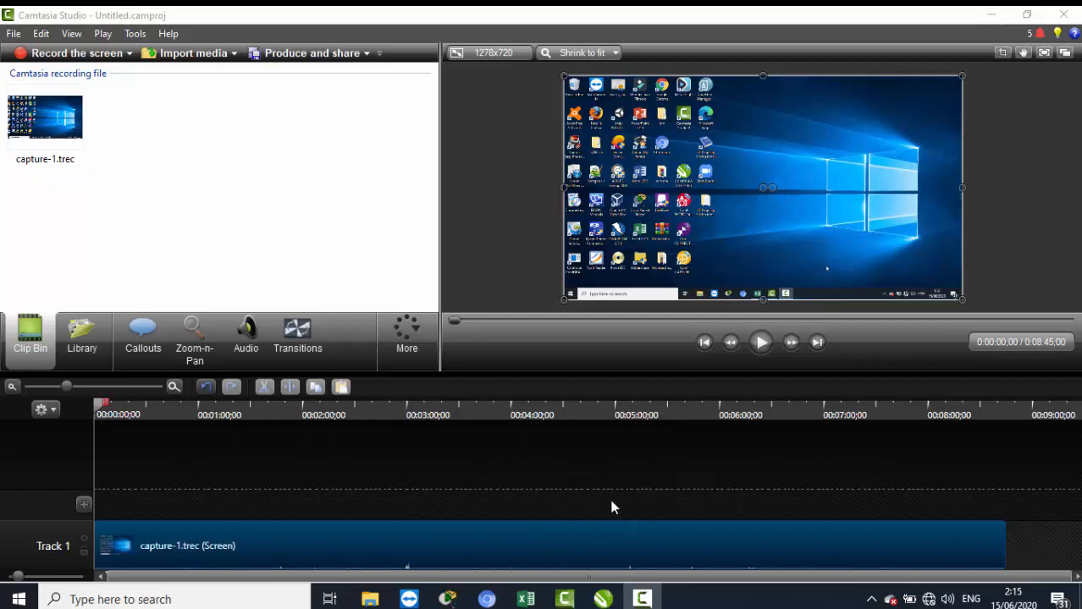
Play the capture-1.trec screen recording from its start in Camtasia Studio's preview.
click(761, 343)
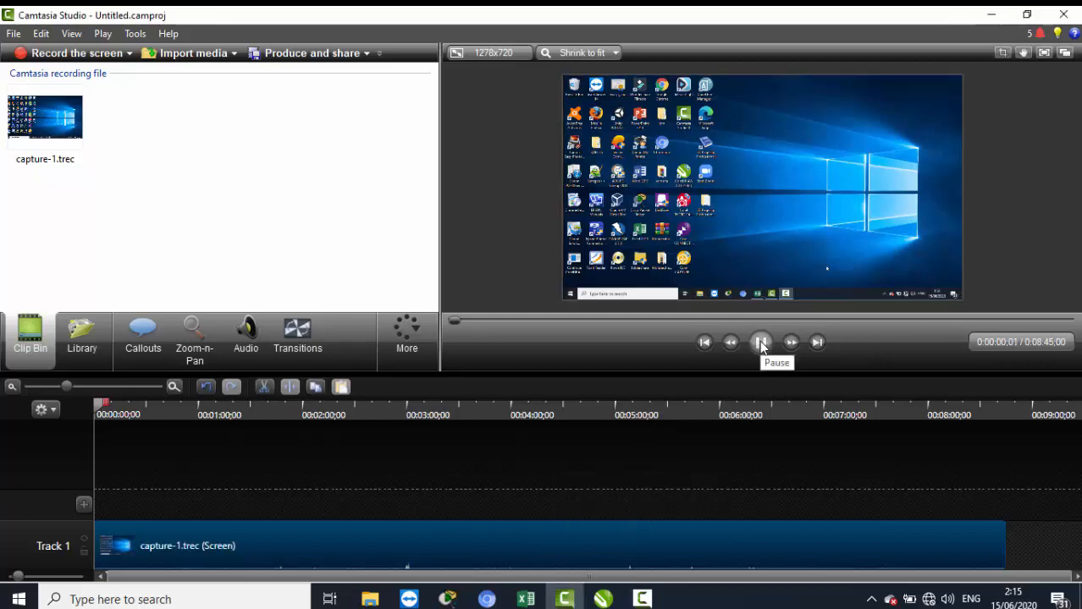